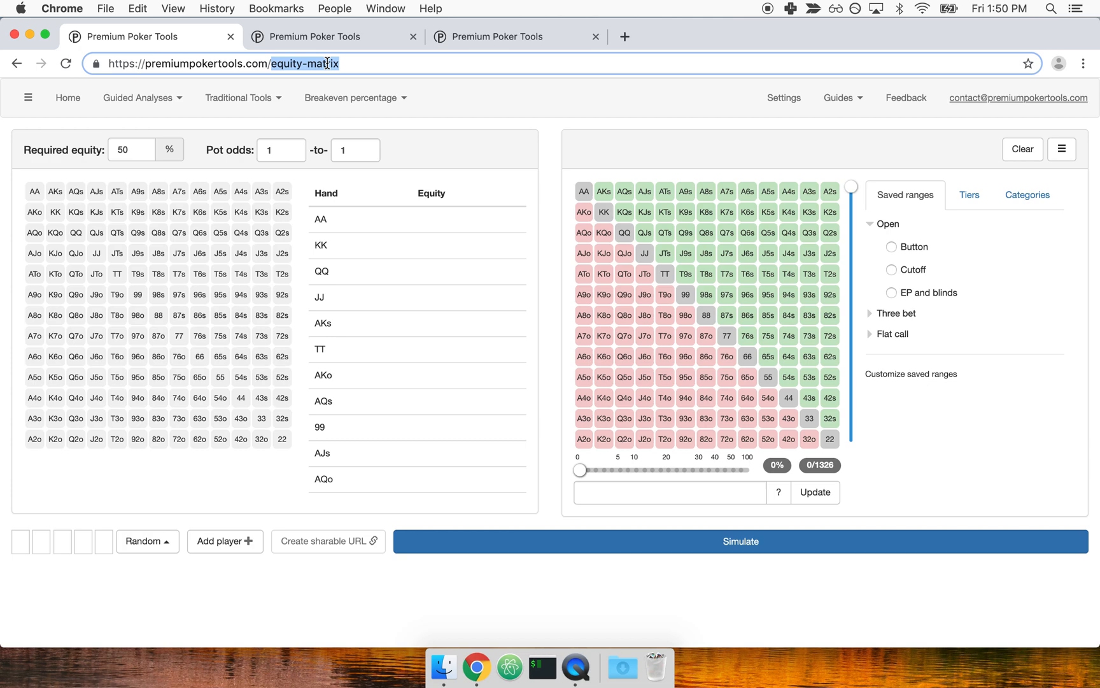
Set the opponent's range to the top 15% of hands, trying 30% for comparison.
left_click_drag(579, 469, 687, 469)
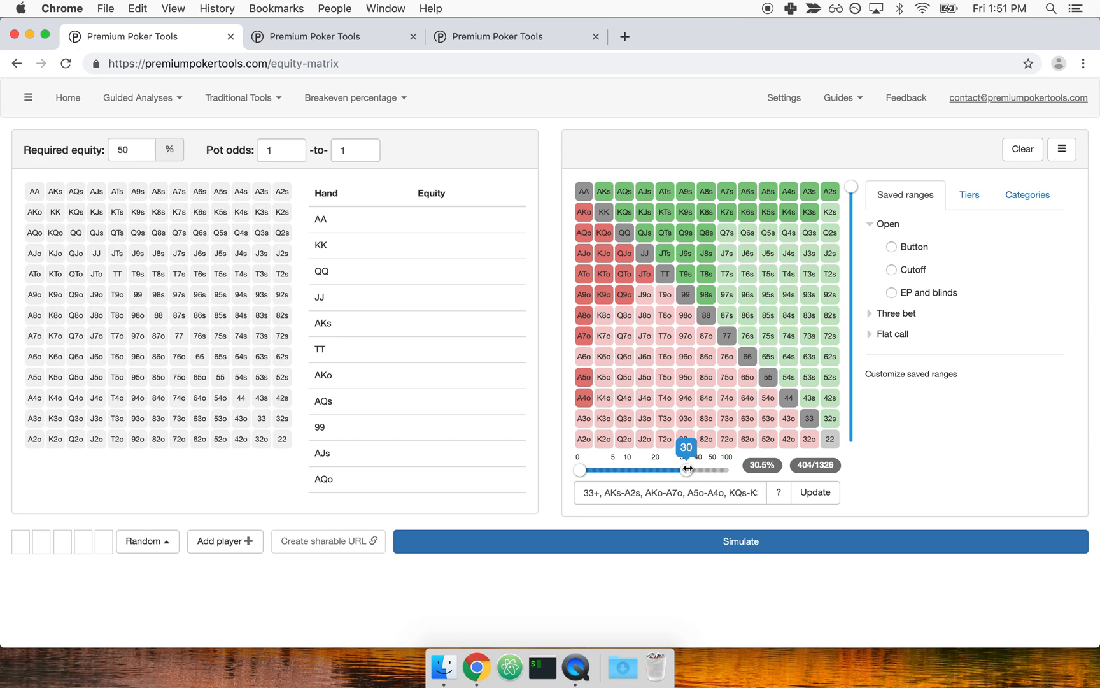
left_click_drag(687, 470, 644, 469)
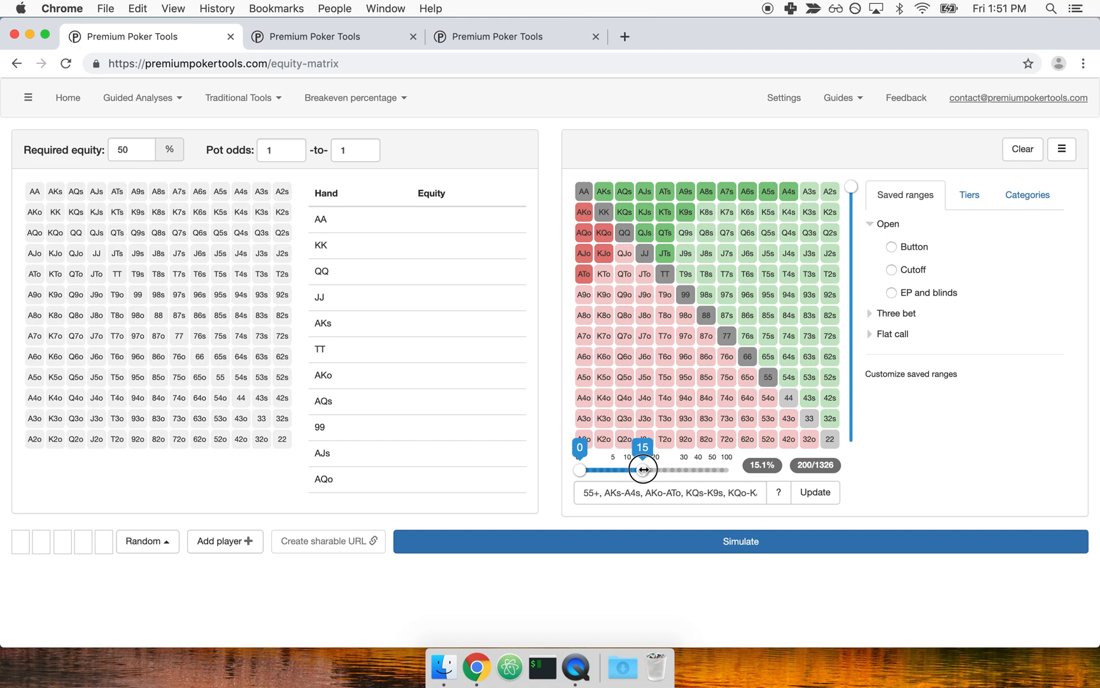
mouse_move(644, 469)
left_mouse_down()
mouse_move(672, 470)
mouse_move(644, 470)
left_mouse_up()
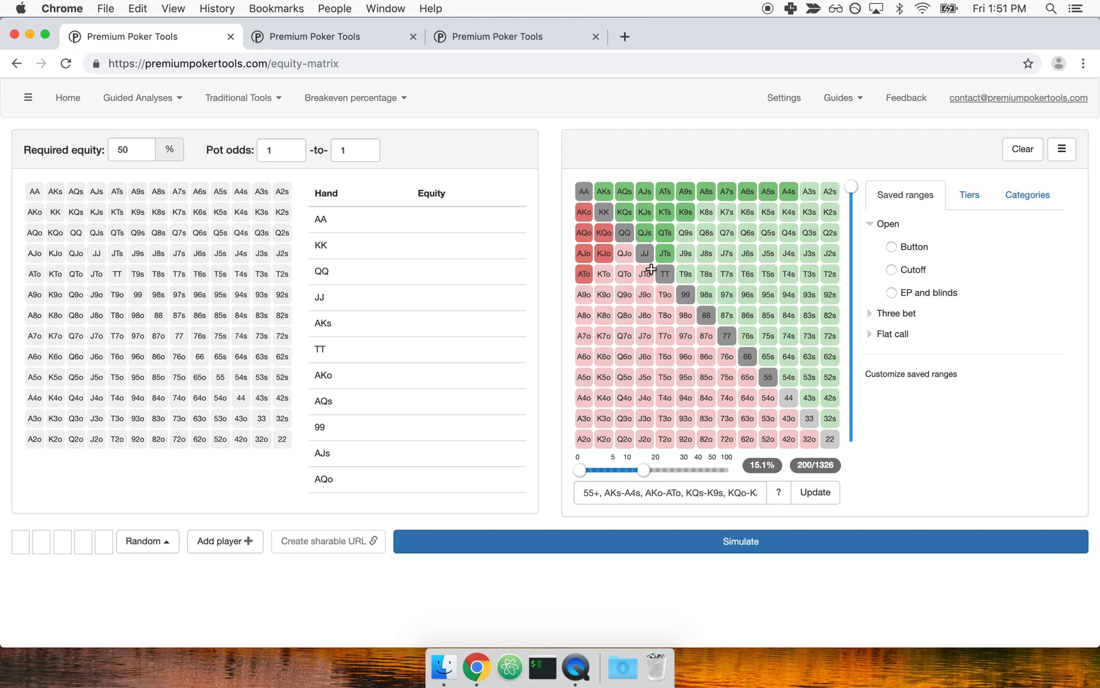
mouse_move(644, 470)
left_click_drag(645, 470, 686, 470)
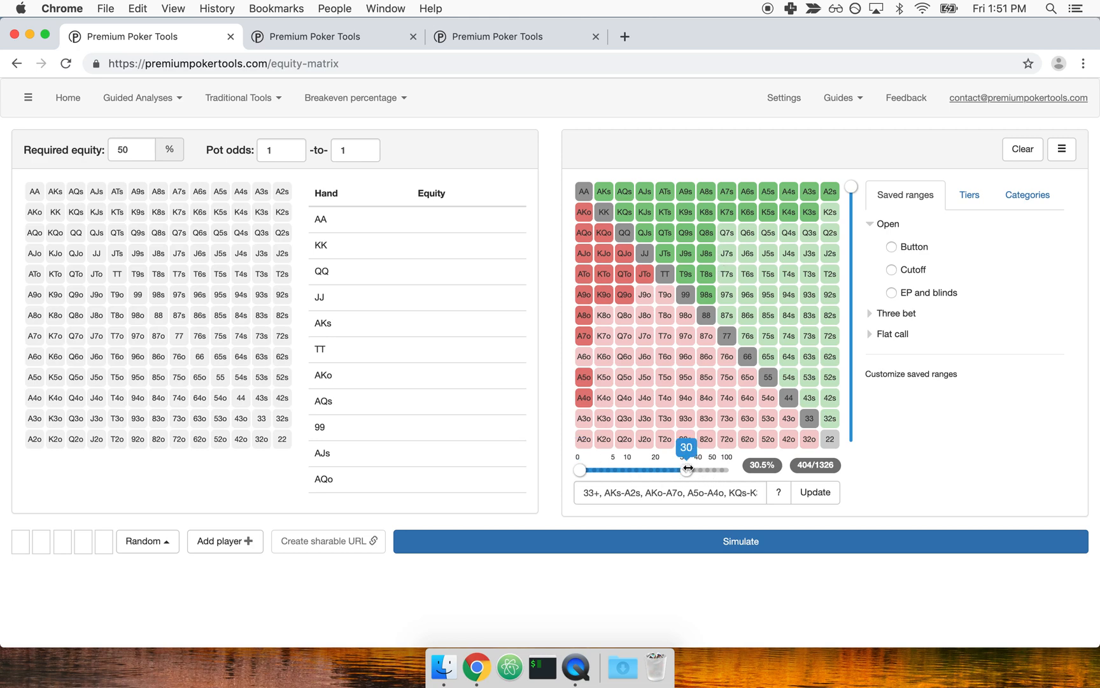
left_click_drag(689, 469, 645, 468)
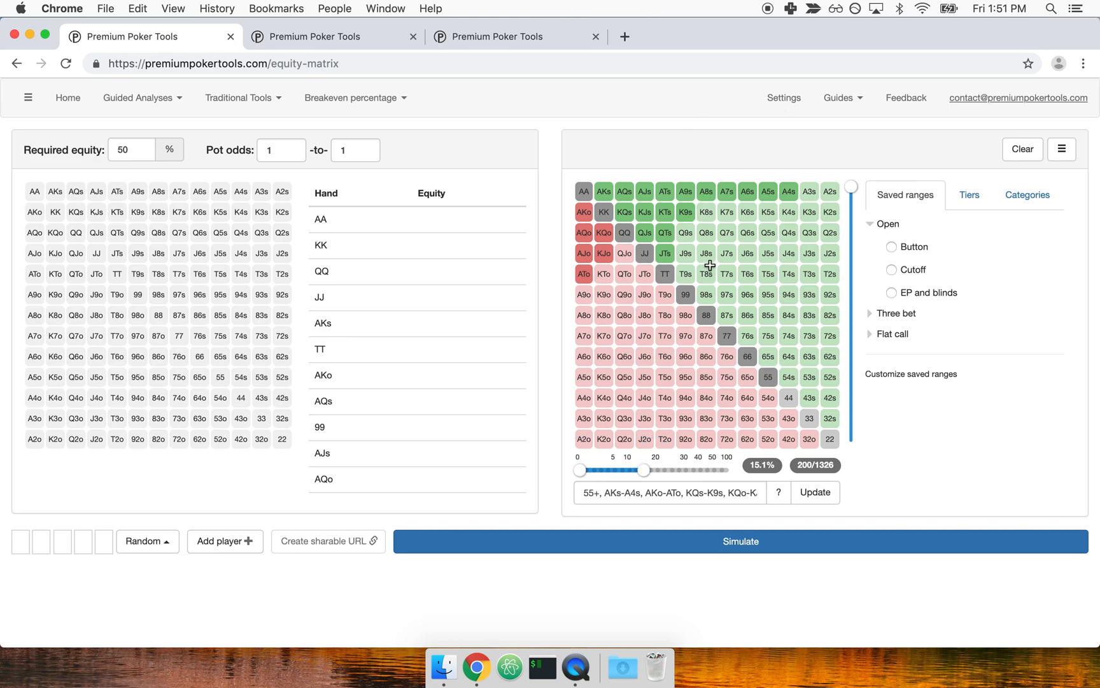
Try simulating the 15% range at a required equity of 55%, and reload the page to discard the run.
left_click(129, 157)
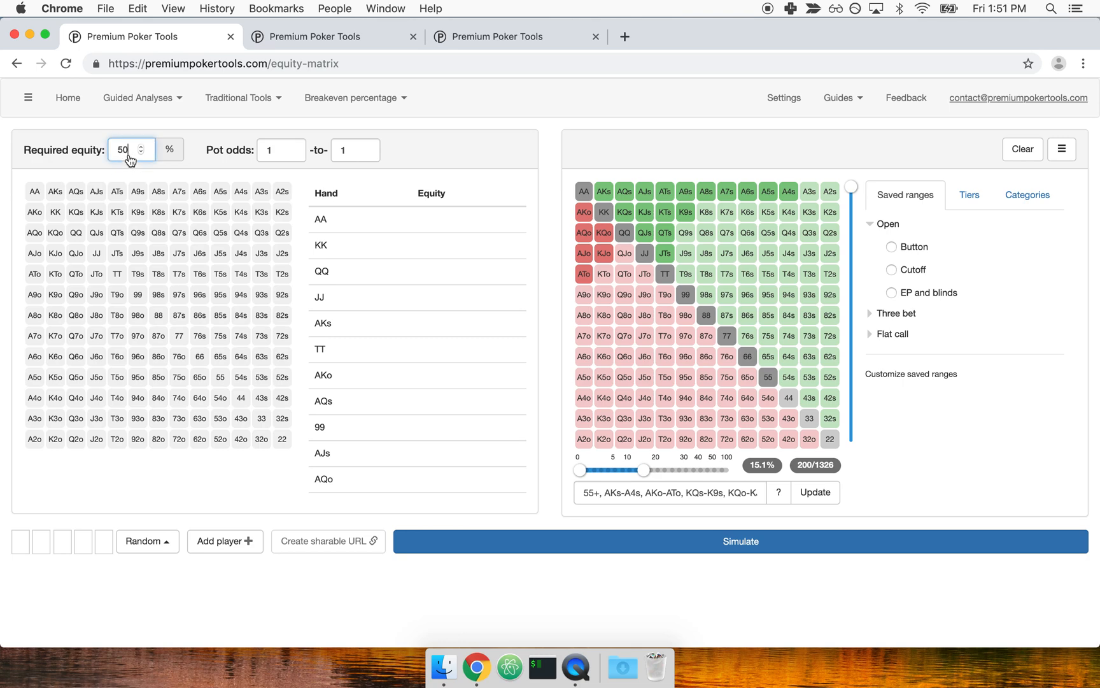
key("Up")
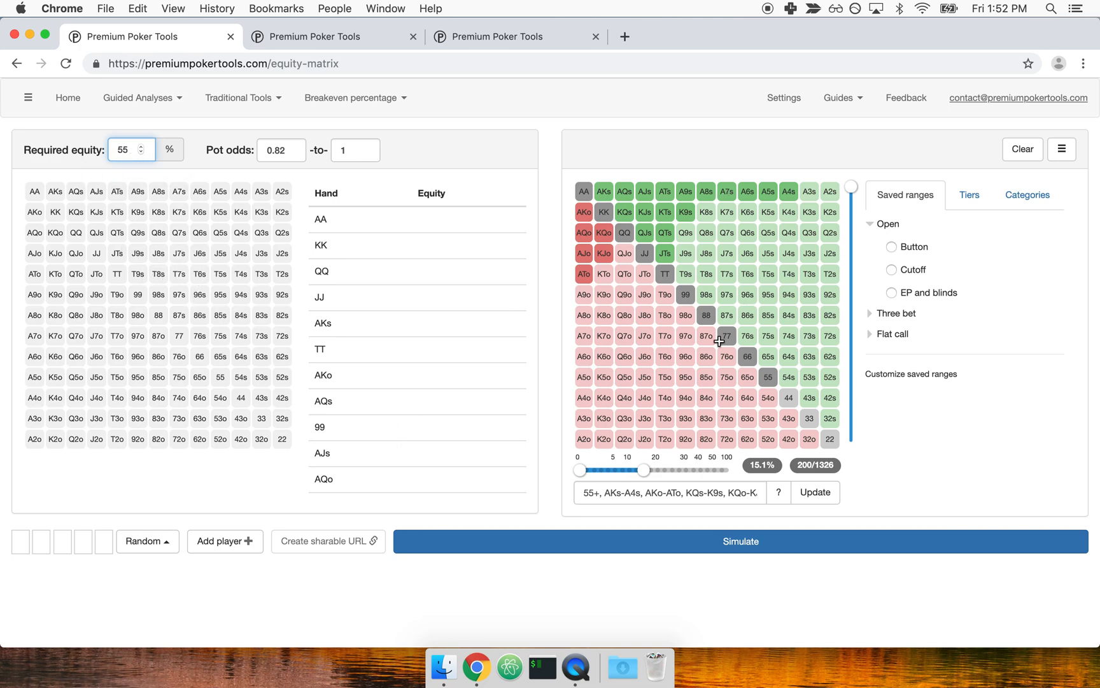
left_click(631, 542)
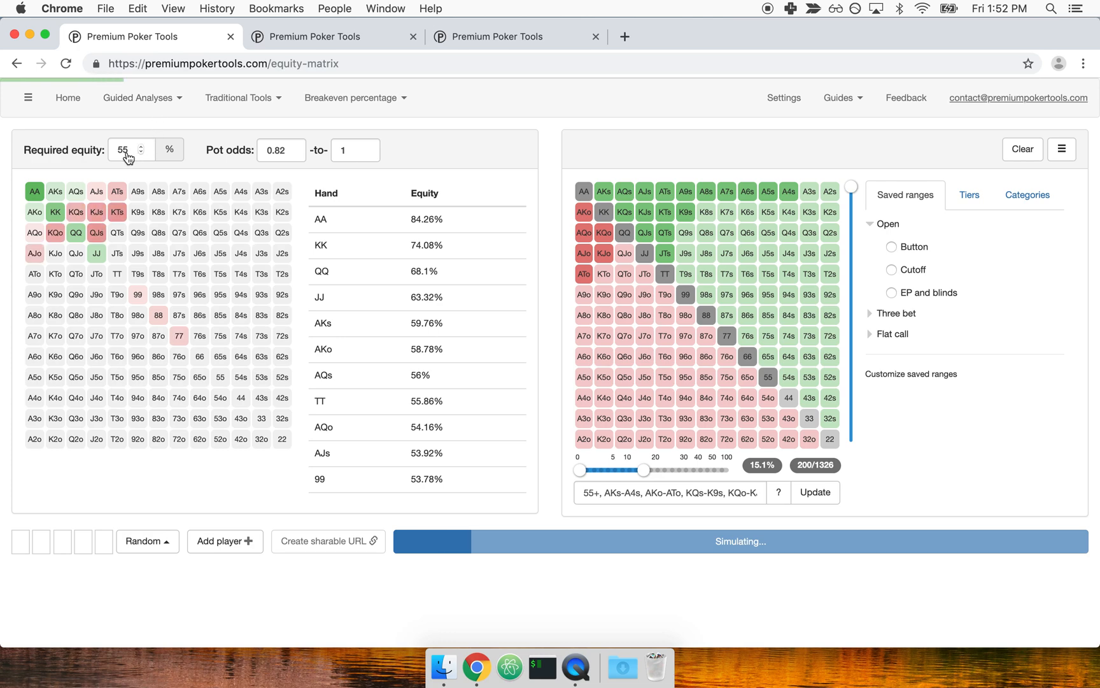
key("super+r")
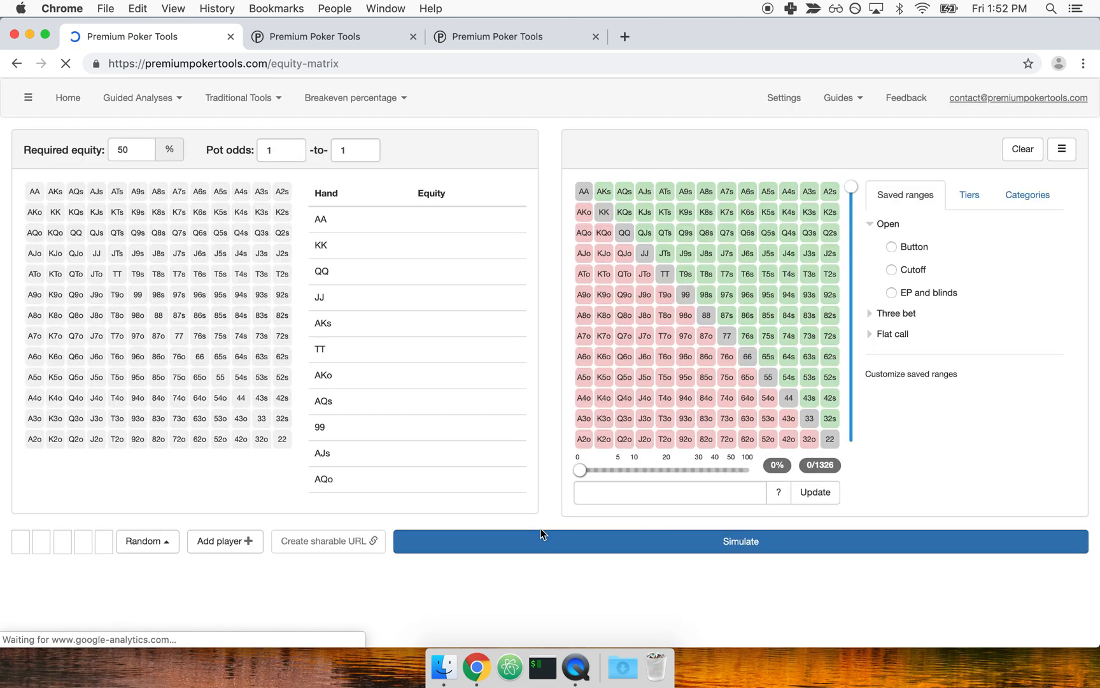
Select the top 15% of hands as the opponent's range, remove AA and KK from it, and simulate the equities.
left_click_drag(580, 469, 644, 469)
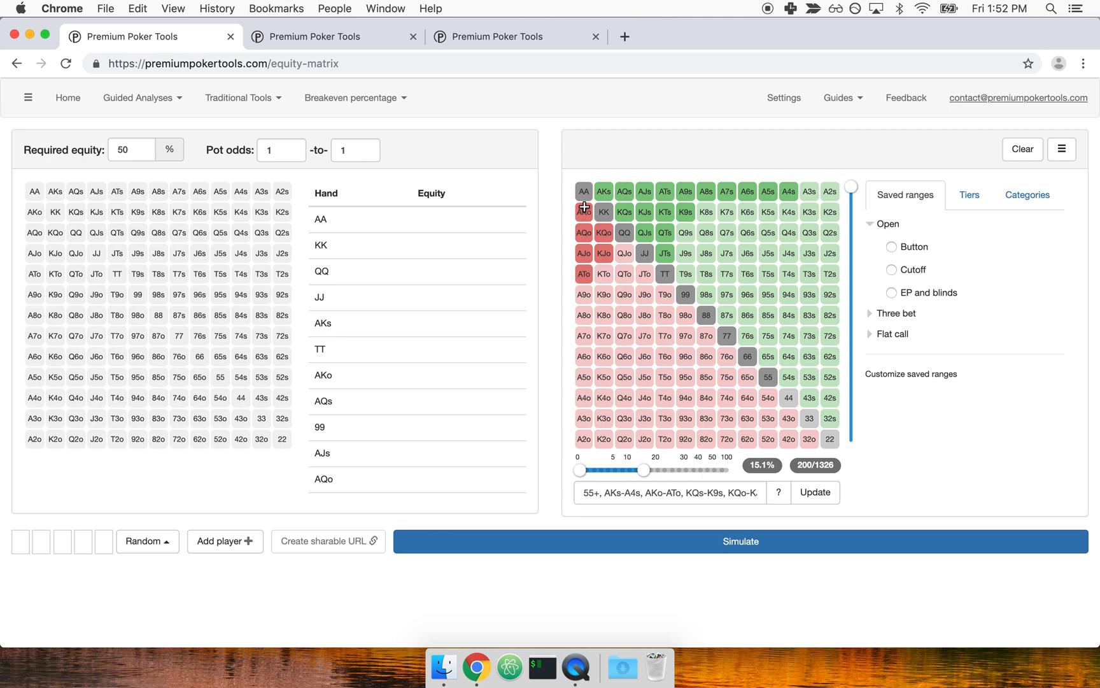
left_click(582, 192)
left_click(603, 212)
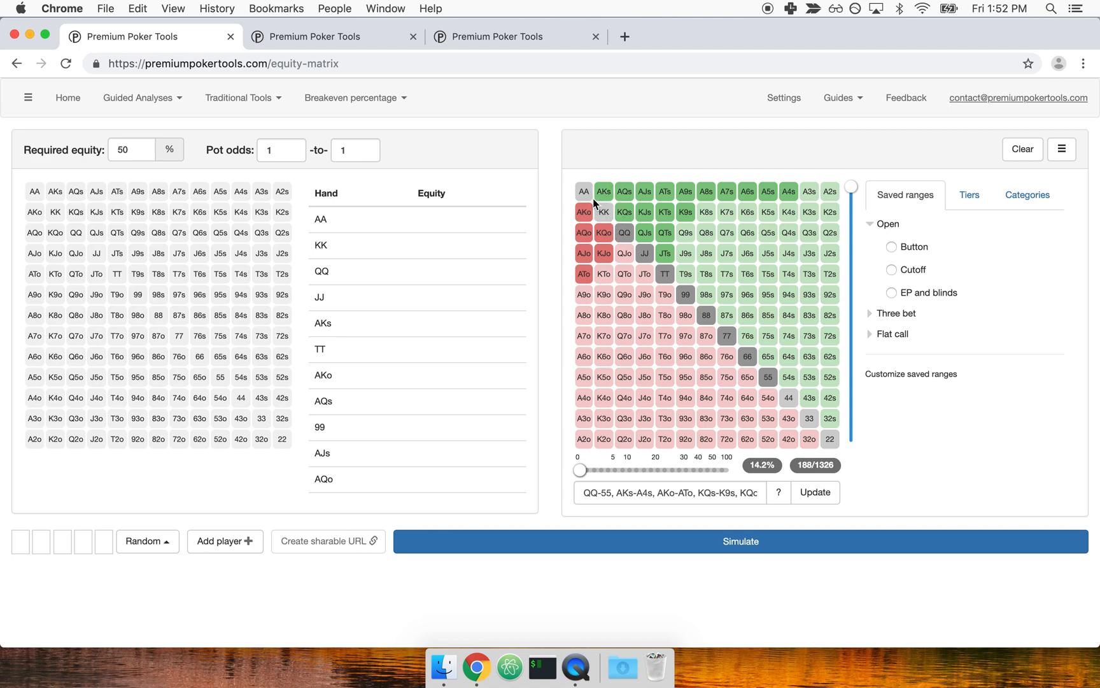
left_click(665, 539)
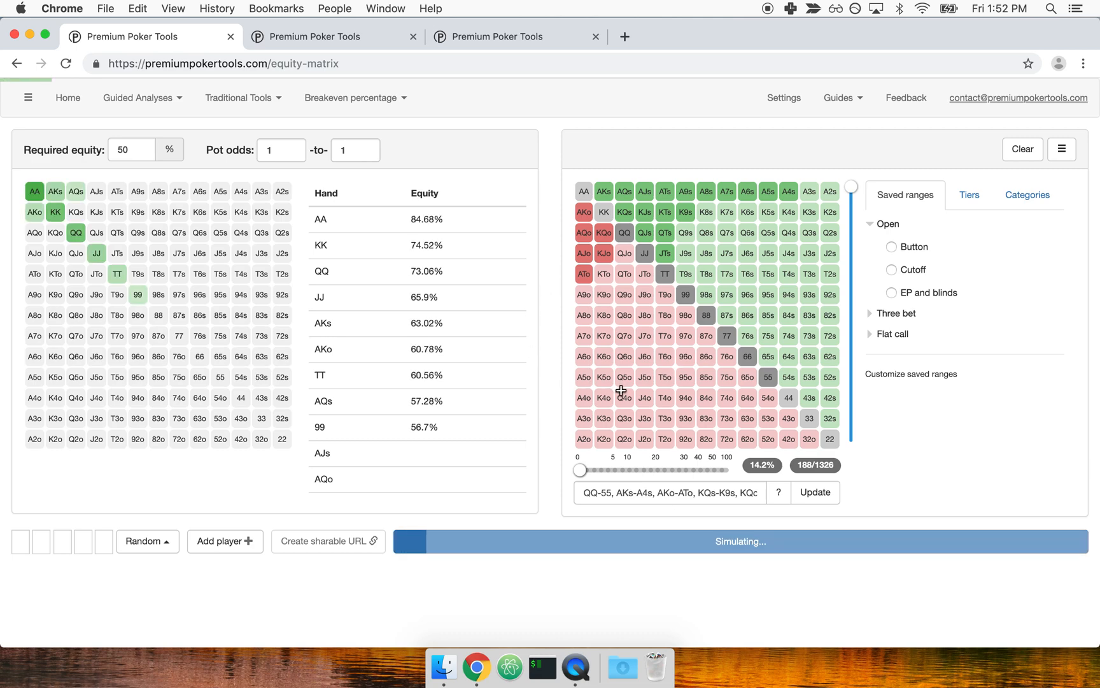
Set the required equity to 55%.
left_click(131, 150)
key("Up")
key("Up")
key("Up")
key("Up")
key("Up")
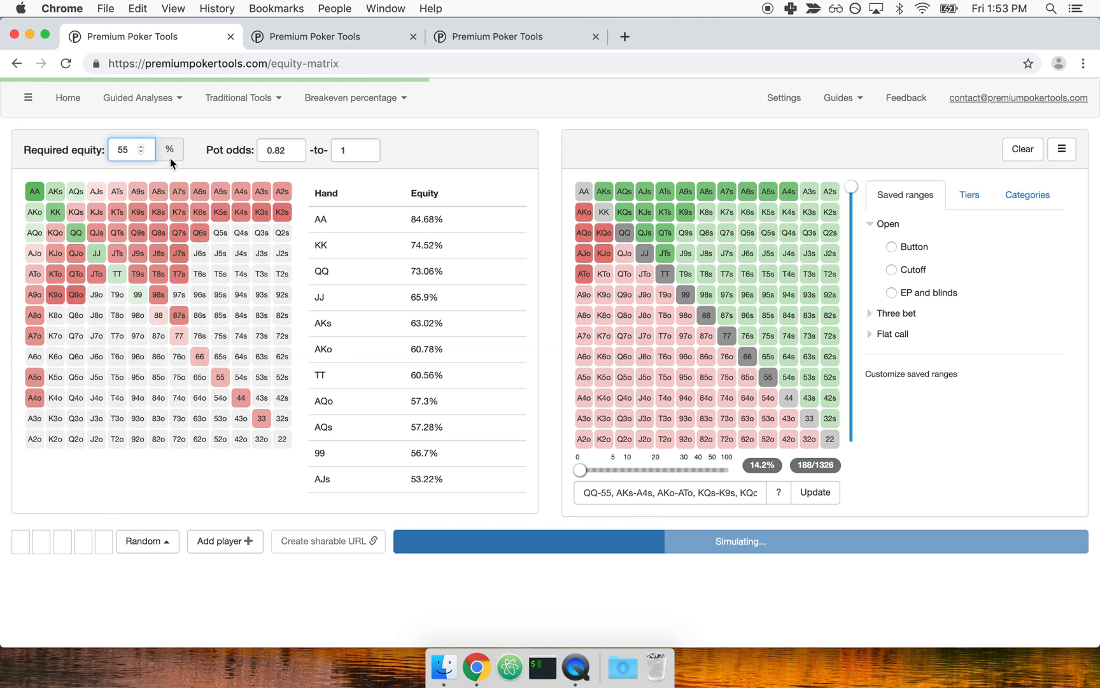
left_click(75, 146)
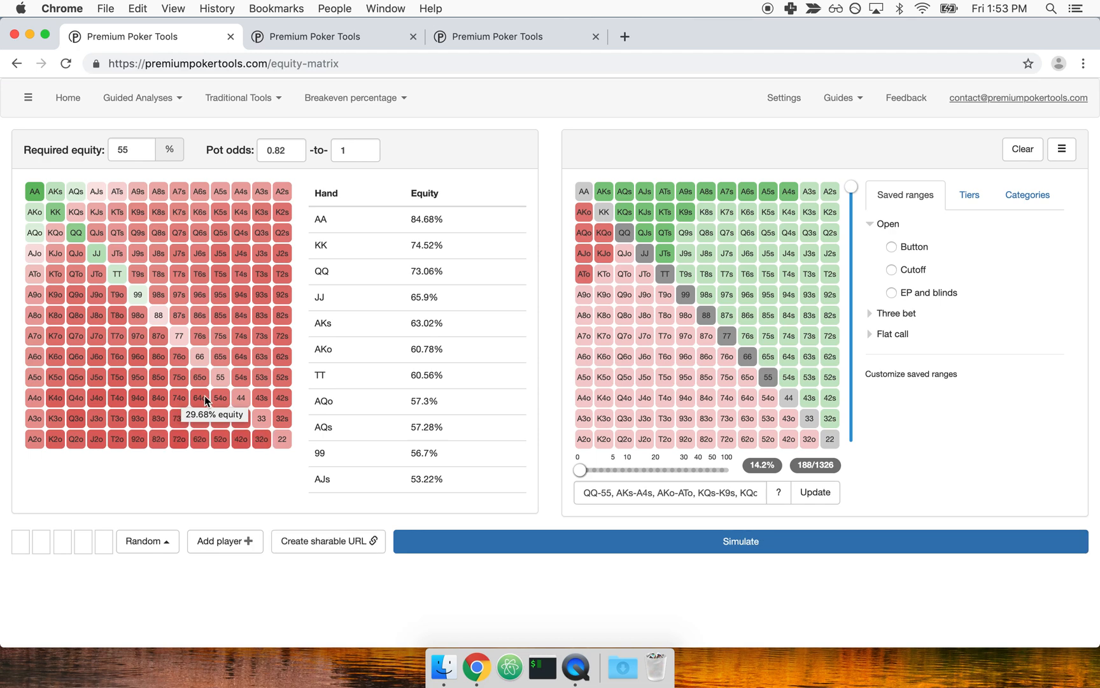
Compare the equity matrix at a required equity of 50%, and restore the value to 55%.
left_click(127, 158)
key("BackSpace")
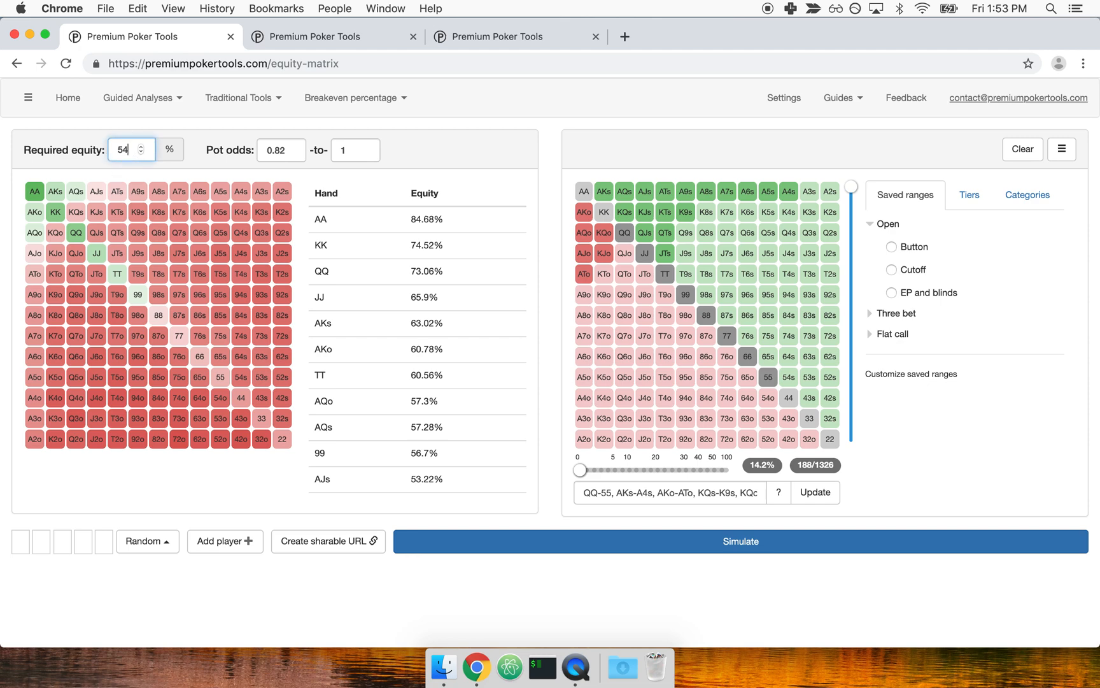
type("0")
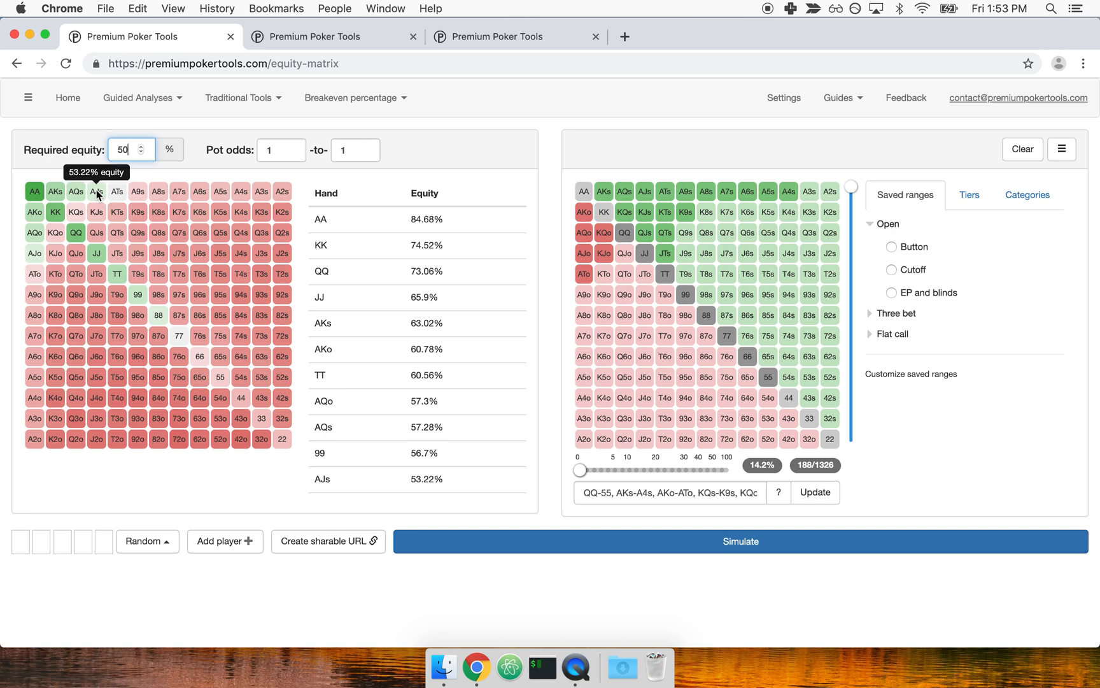
key("BackSpace")
type("5")
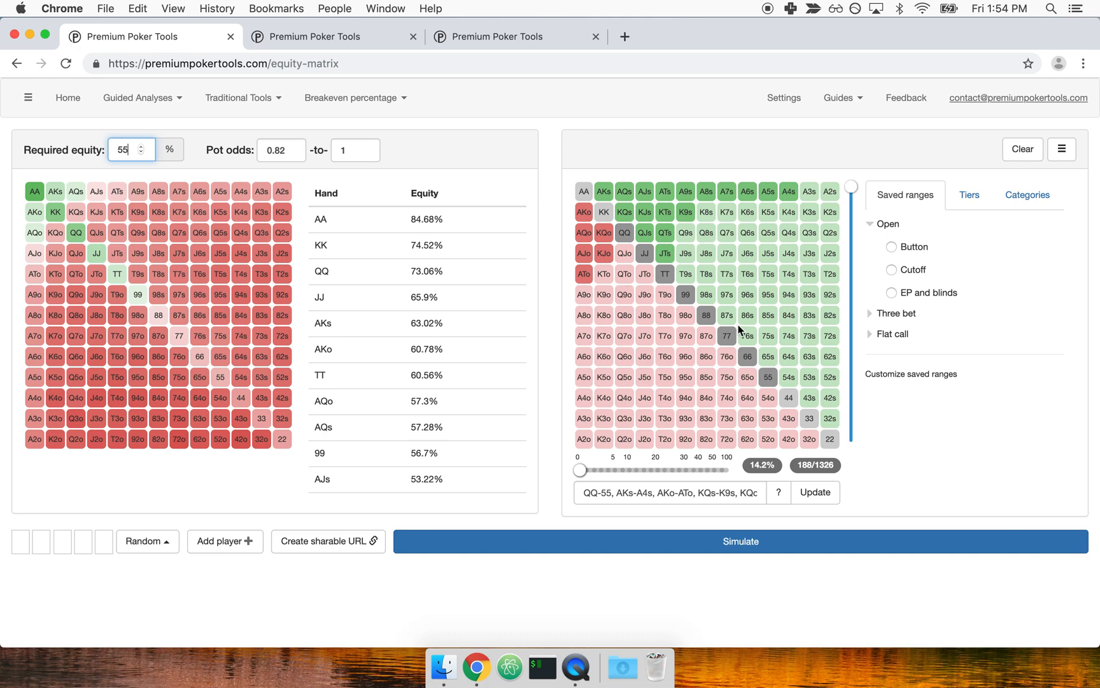
Examine the equities of AQs, 99 and TT against the 10% range in the second open equity matrix.
left_click(360, 41)
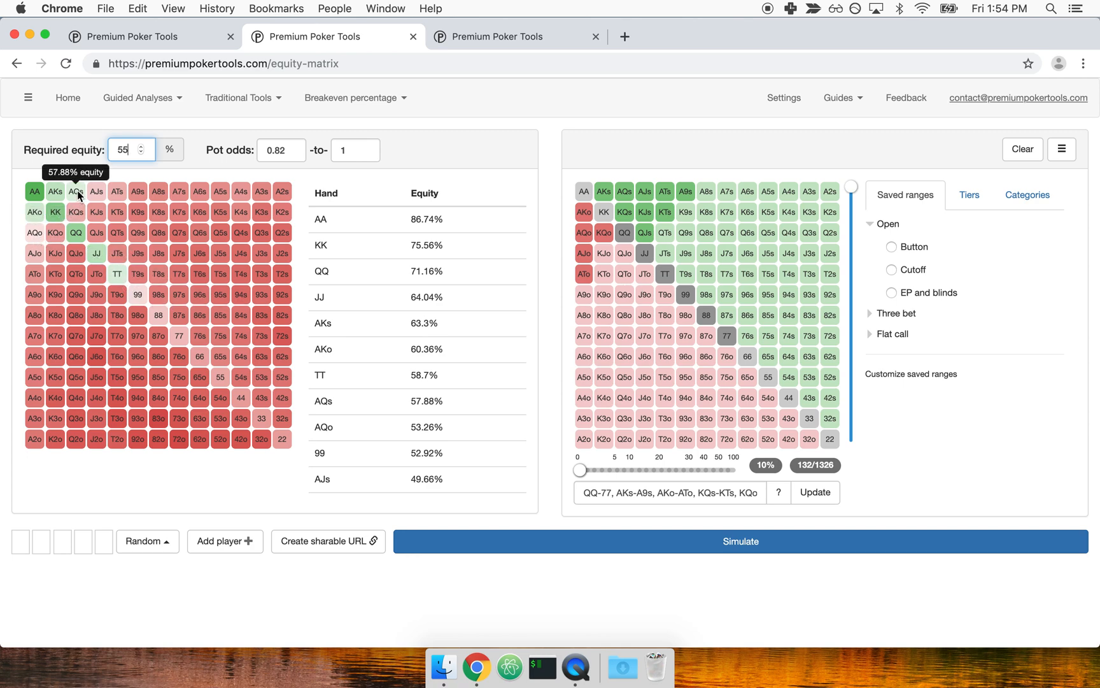
mouse_move(75, 196)
mouse_move(140, 299)
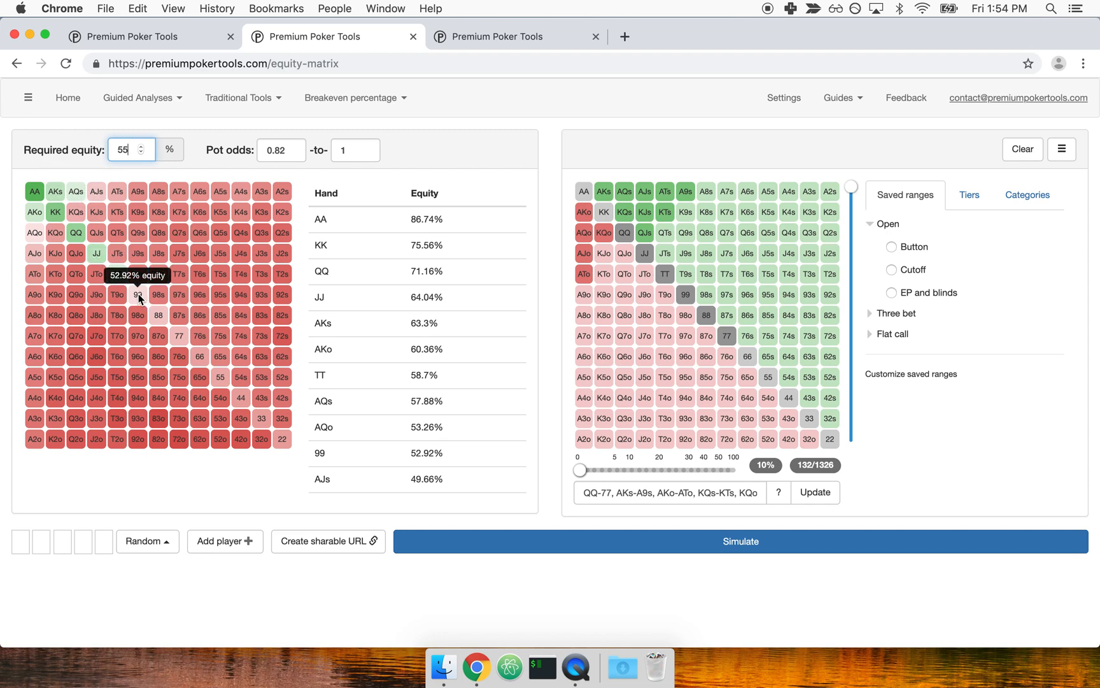
mouse_move(118, 274)
Examine the third open equity matrix, checking its 4.5% opponent range and the strongest hands' equities.
left_click(562, 38)
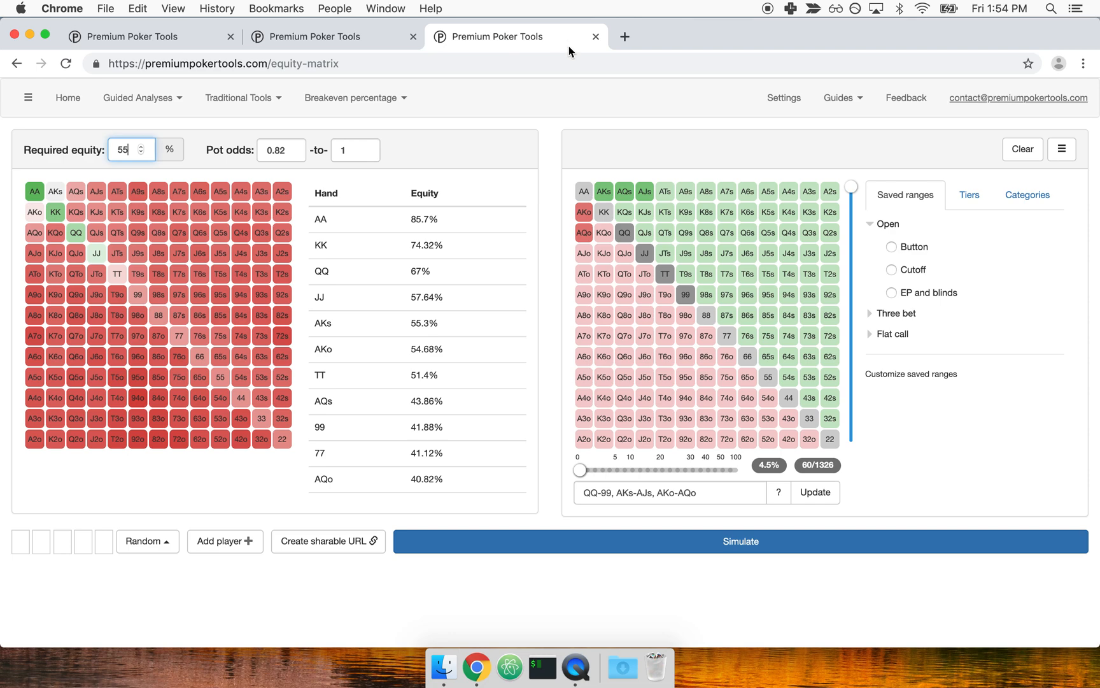
left_click(543, 311)
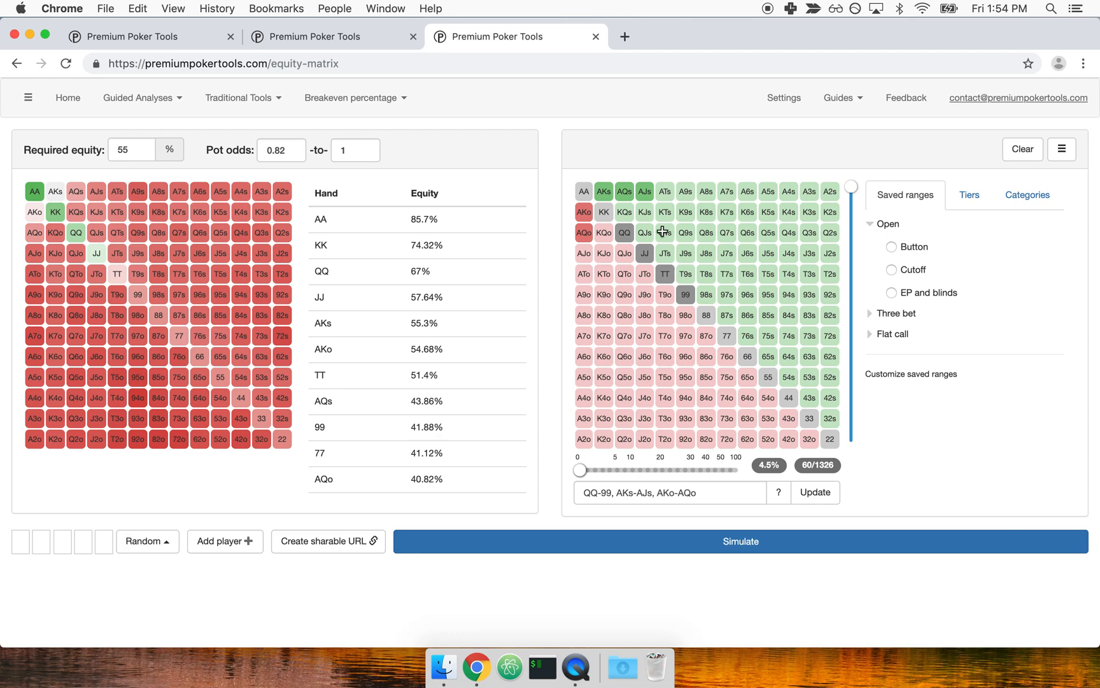
mouse_move(773, 466)
mouse_move(39, 193)
Return to the first equity matrix and highlight the equity-matrix part of its web address.
left_click(277, 39)
left_click(173, 43)
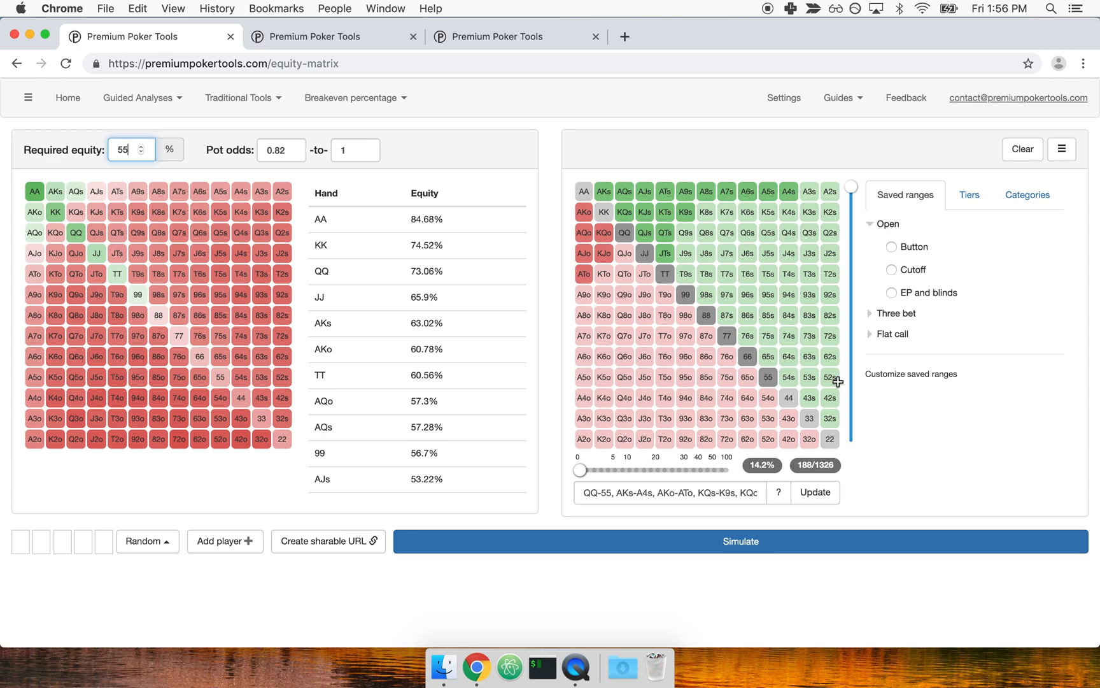
left_click(551, 403)
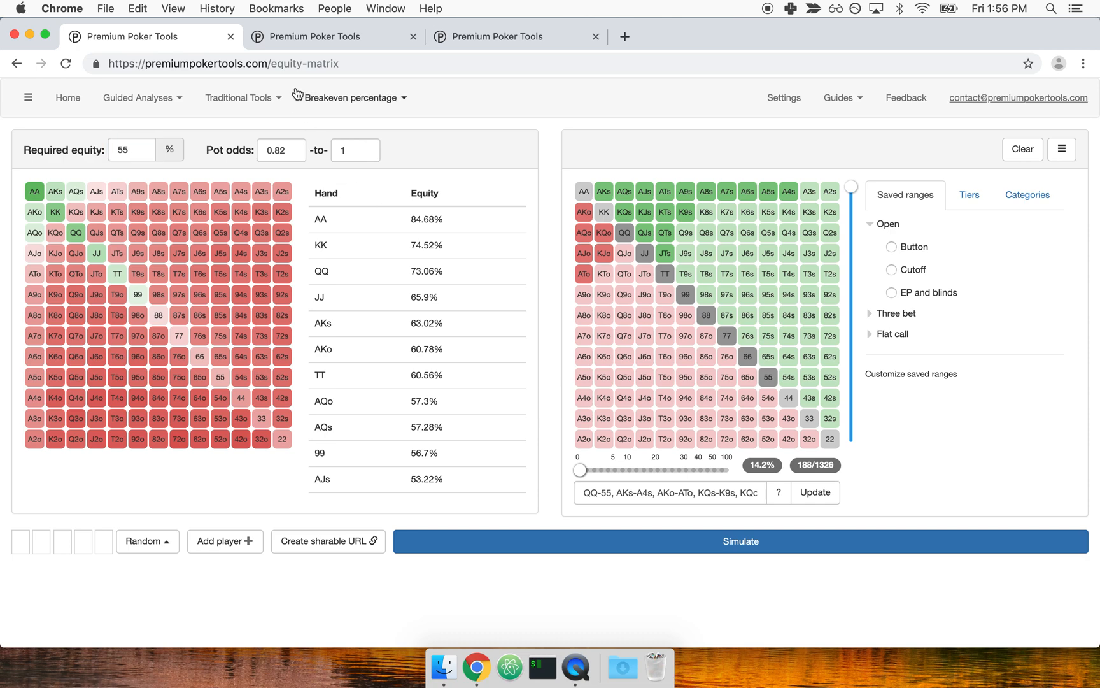
double_click(326, 64)
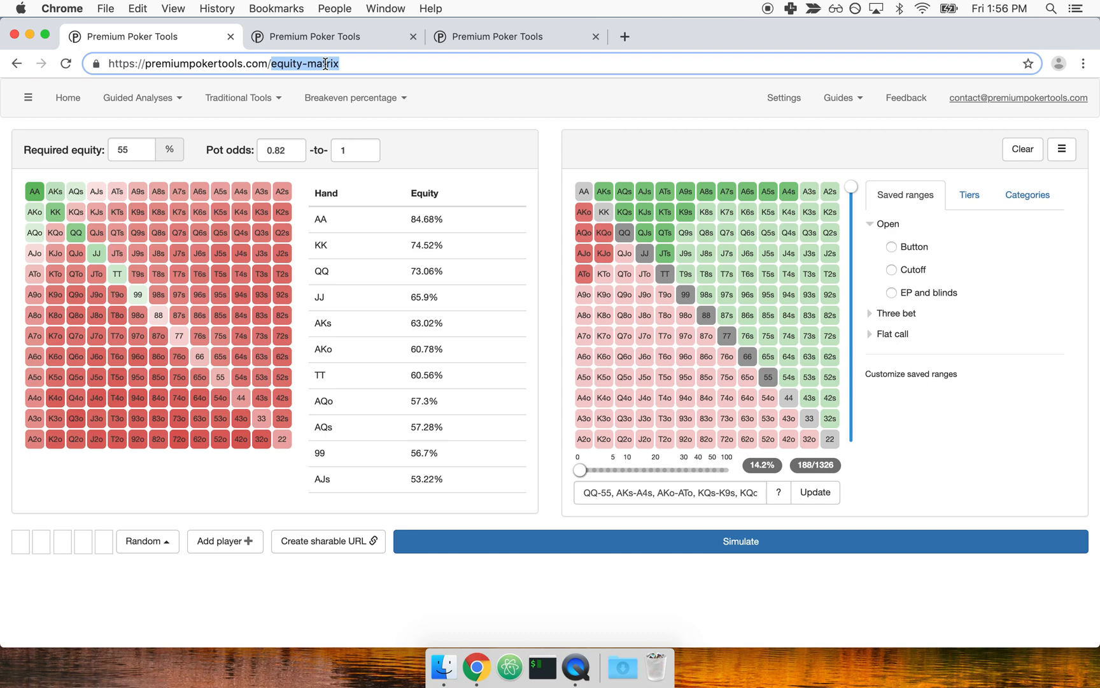